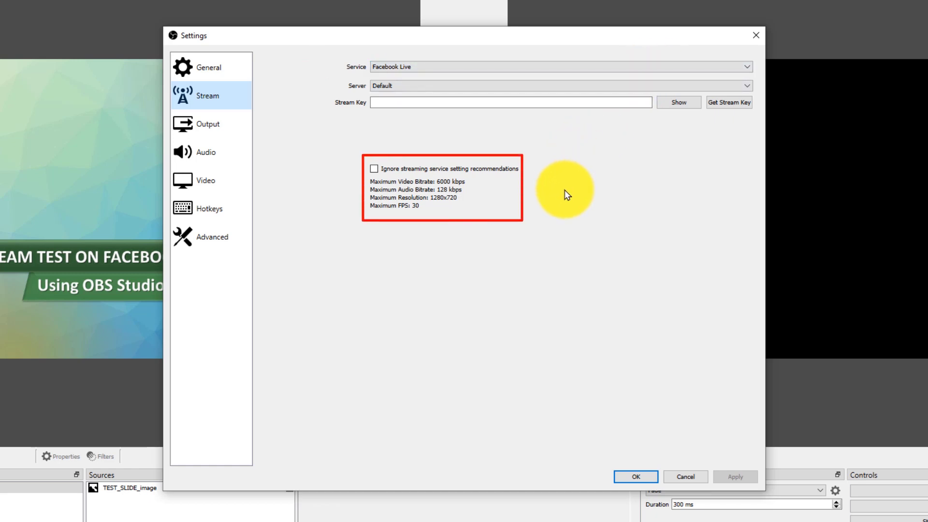
Open Facebook's stream key page, then disable "End live video if stream stops" and enable "Unpublish after live video ends" in its stream settings
{"action": "left_click", "coordinate": [745, 104]}
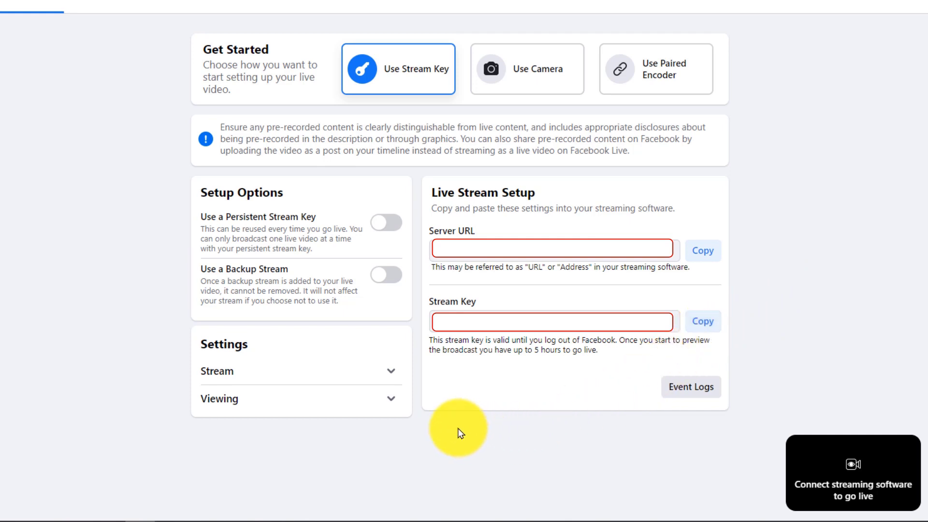
{"action": "left_click", "coordinate": [398, 374]}
{"action": "scroll", "coordinate": [397, 374], "scroll_direction": "down", "scroll_amount": 7}
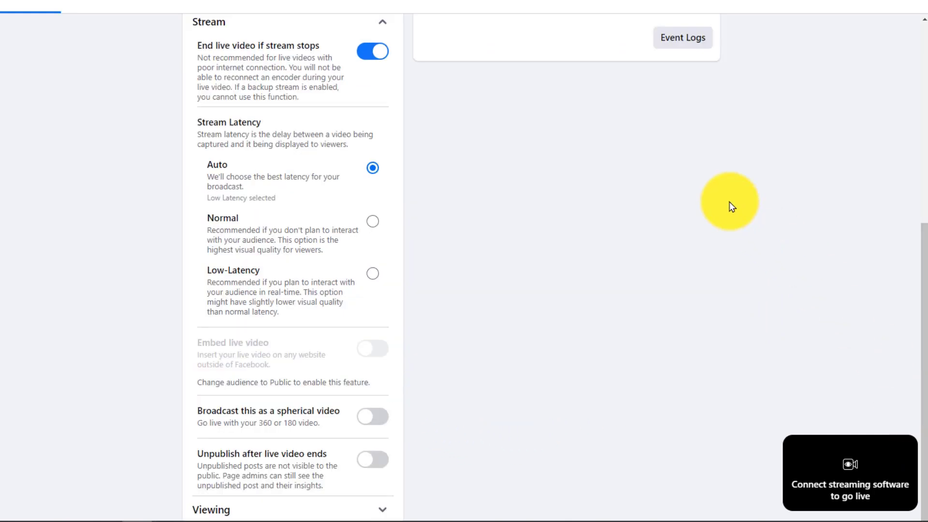
{"action": "left_click", "coordinate": [366, 56]}
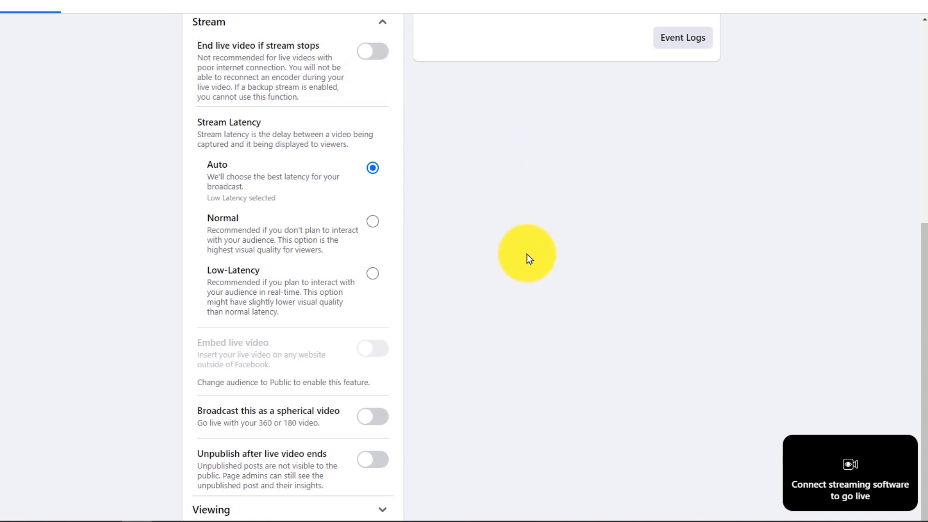
{"action": "left_click", "coordinate": [383, 466]}
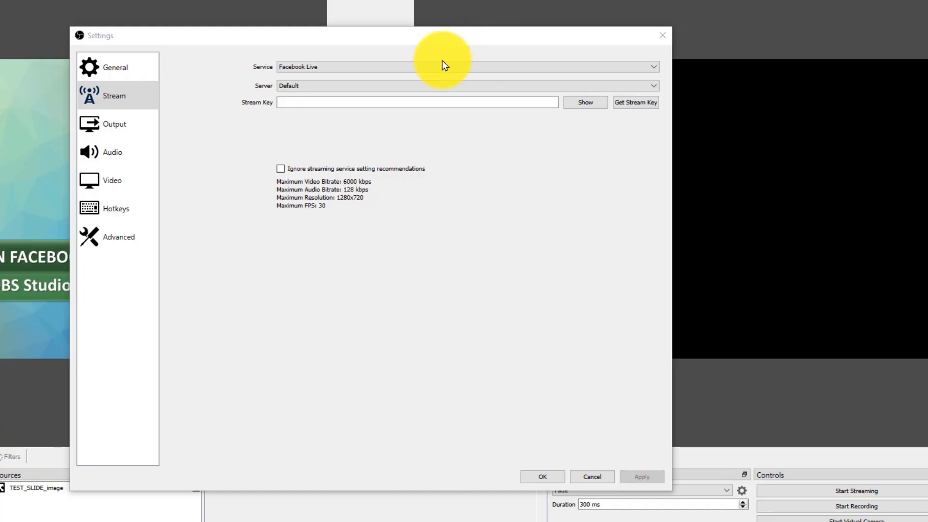
Paste the Facebook stream key into the OBS stream settings, save them and start streaming
{"action": "left_click", "coordinate": [429, 105]}
{"action": "right_click", "coordinate": [427, 101]}
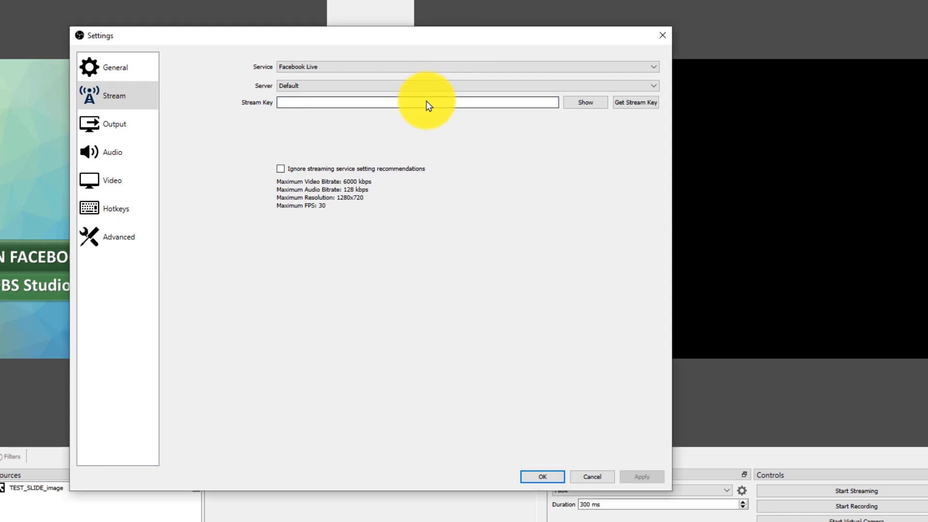
{"action": "key", "text": "ctrl+v"}
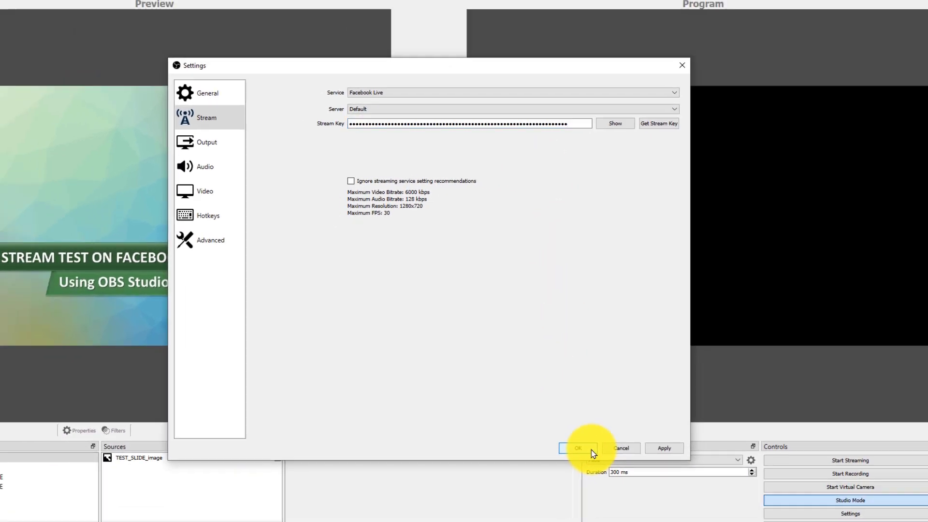
{"action": "left_click", "coordinate": [555, 478]}
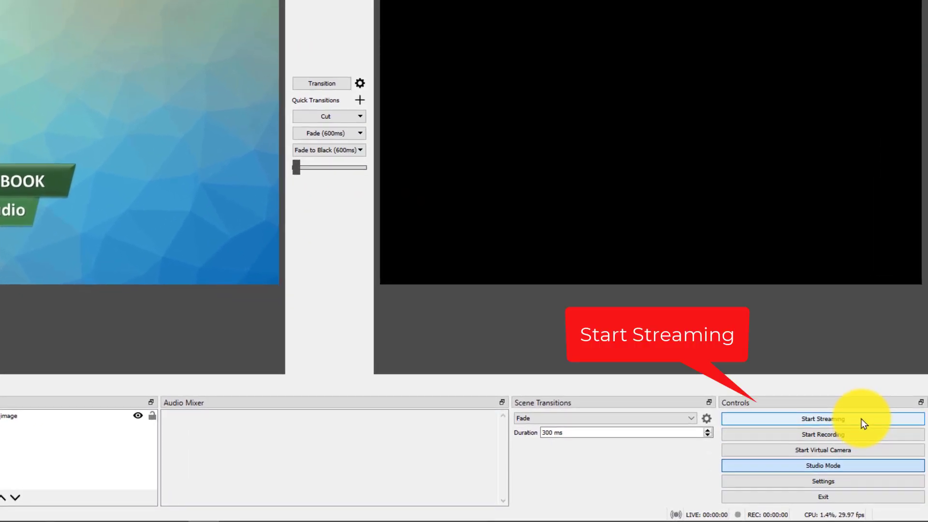
{"action": "left_click", "coordinate": [862, 420]}
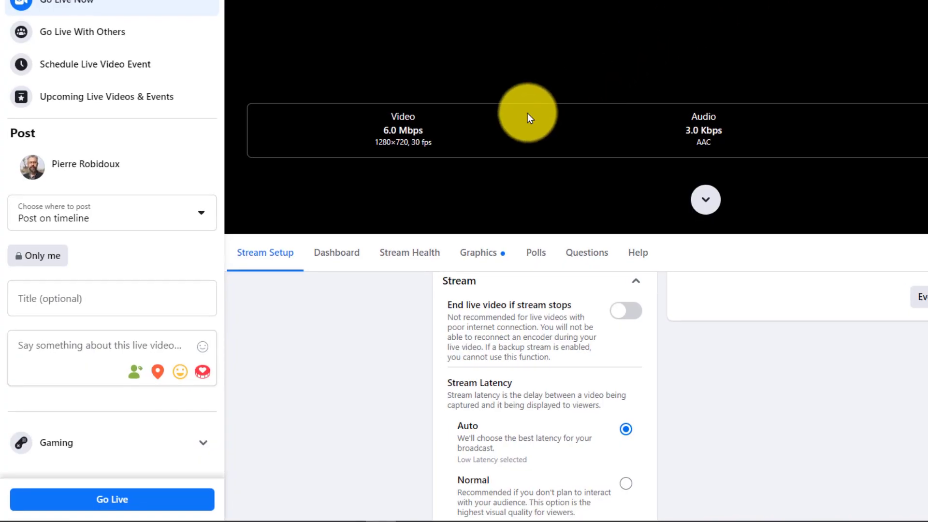
Title the Facebook live video "My First Stream", enter the description "OBS Studio Test" and go live
{"action": "left_click", "coordinate": [115, 292]}
{"action": "left_click", "coordinate": [95, 331]}
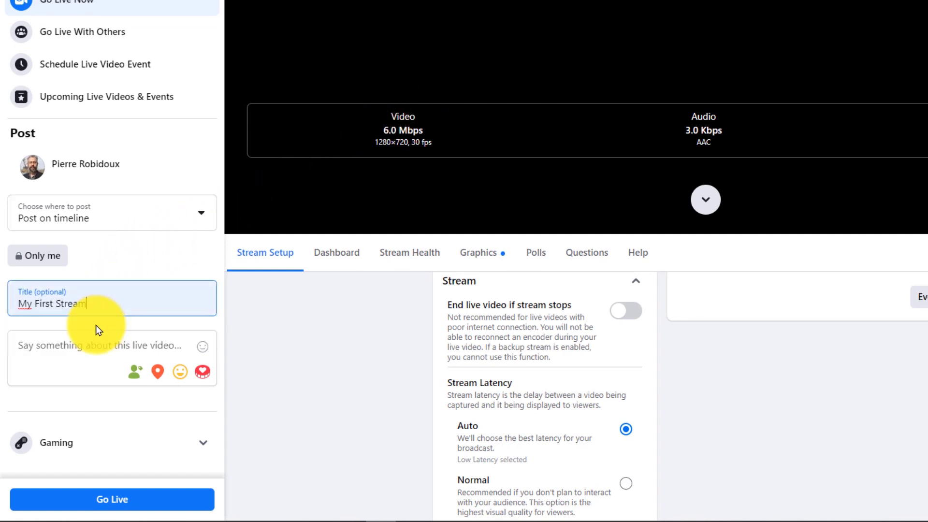
{"action": "left_click", "coordinate": [89, 341]}
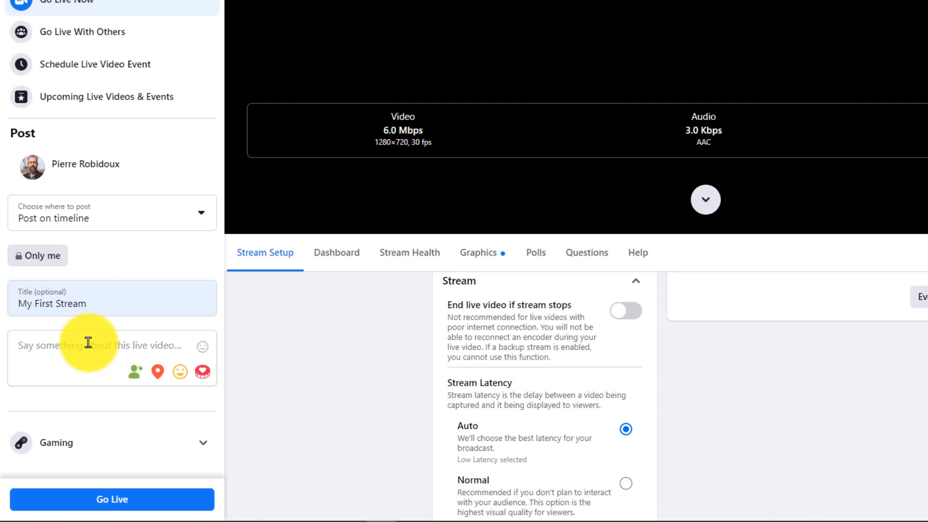
{"action": "type", "text": "OBS"}
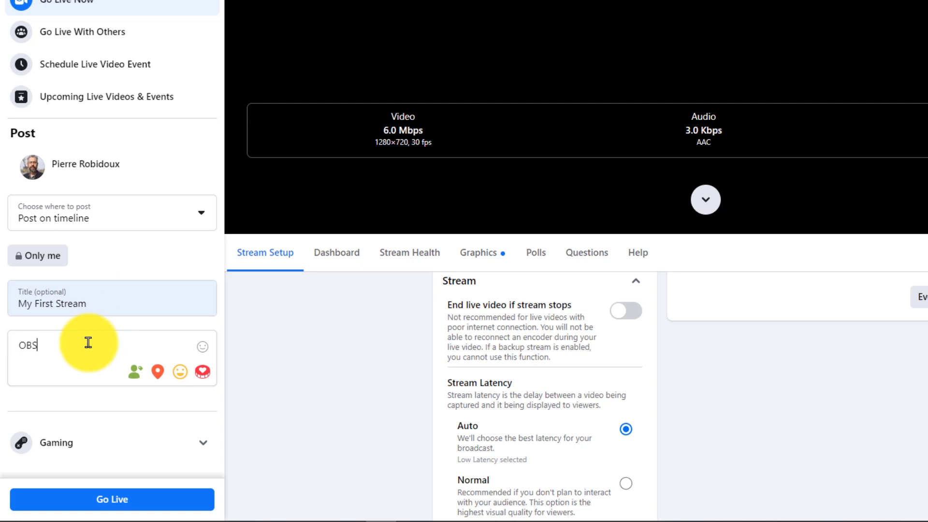
{"action": "type", "text": " Studio Test"}
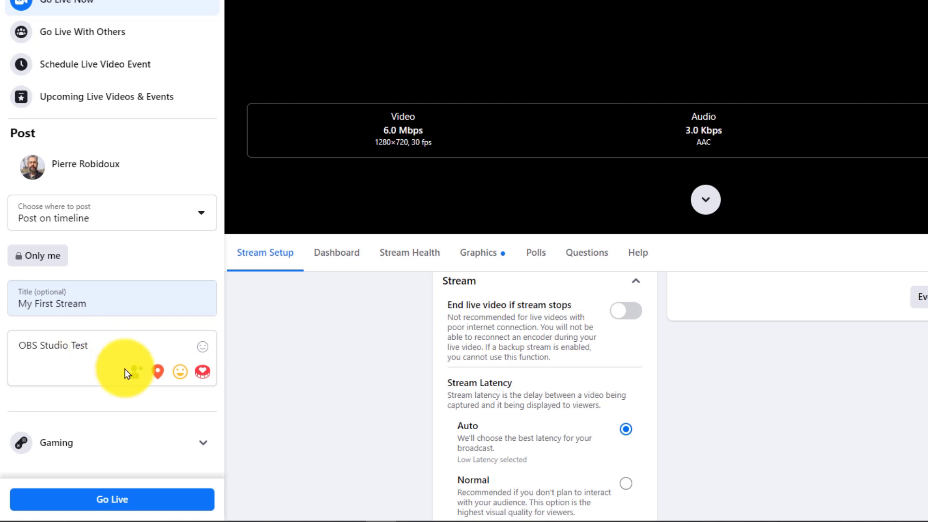
{"action": "left_click", "coordinate": [195, 505]}
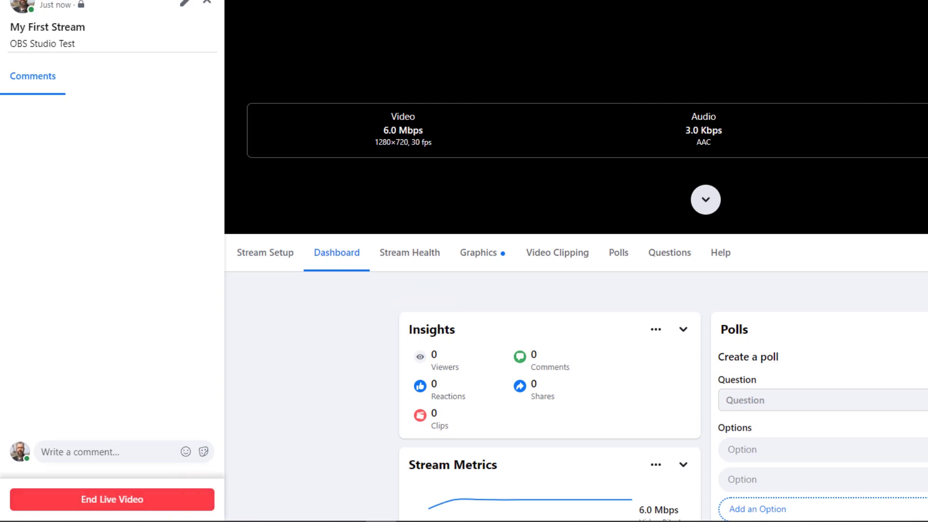
{"action": "scroll", "coordinate": [575, 261], "scroll_direction": "down", "scroll_amount": 5}
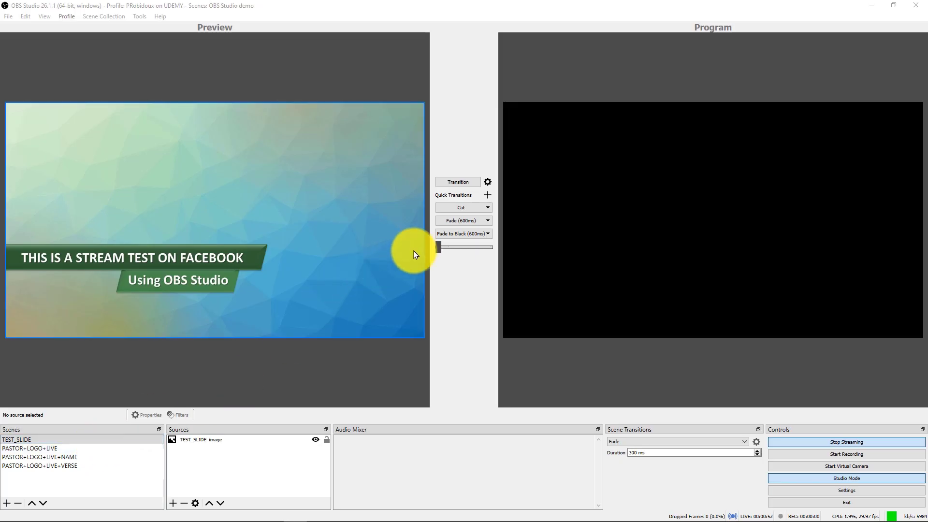
In OBS Studio, fade the TEST_SLIDE scene into the program output, followed by the PASTOR+LOGO+LIVE scene
{"action": "left_click", "coordinate": [466, 222]}
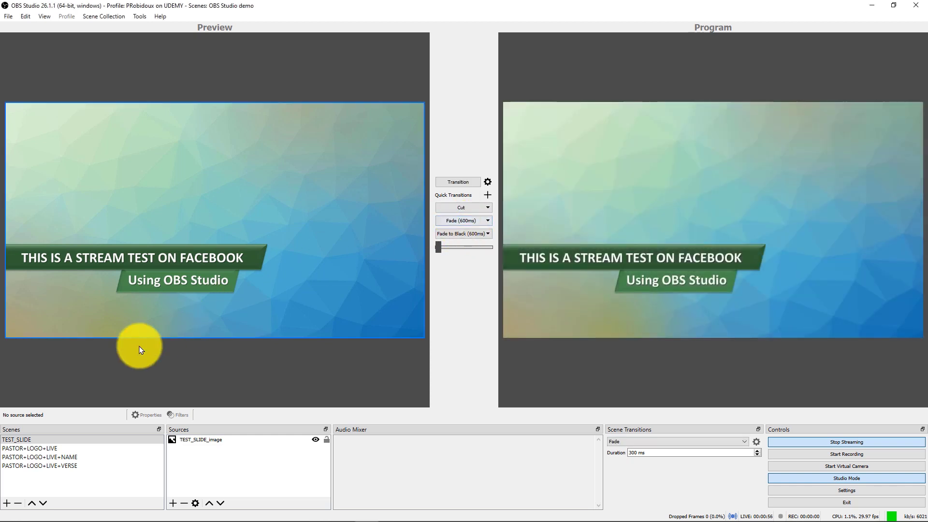
{"action": "left_click", "coordinate": [67, 449]}
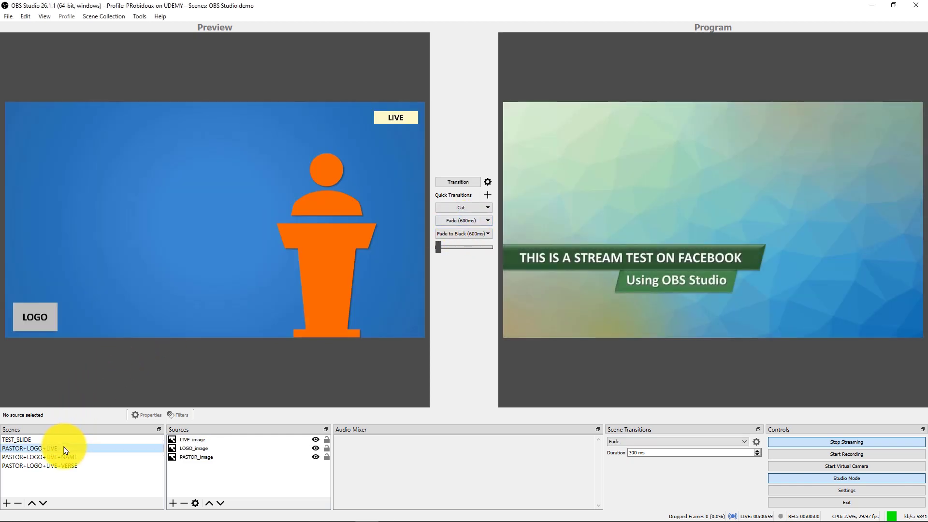
{"action": "left_click", "coordinate": [447, 221]}
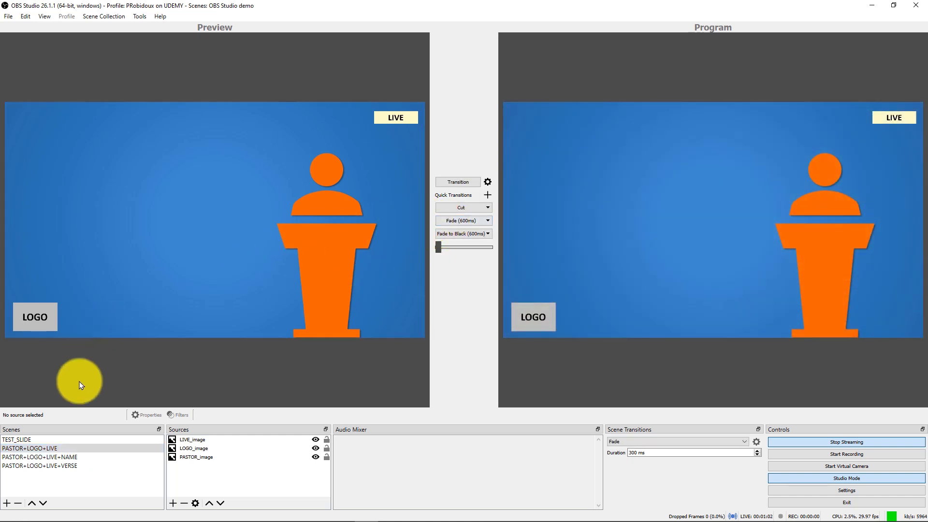
Fade the program to the PASTOR+LOGO+LIVE+NAME scene and back to PASTOR+LOGO+LIVE
{"action": "left_click", "coordinate": [84, 457]}
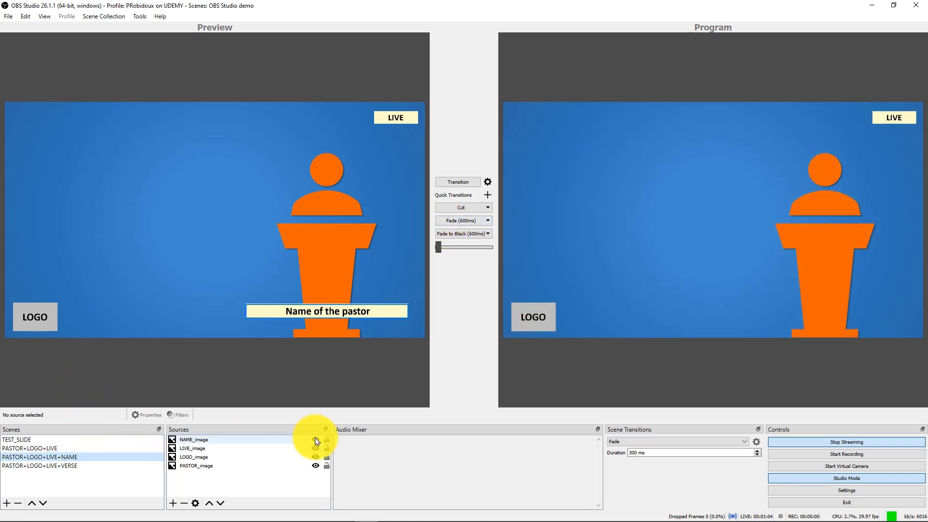
{"action": "left_click", "coordinate": [469, 222]}
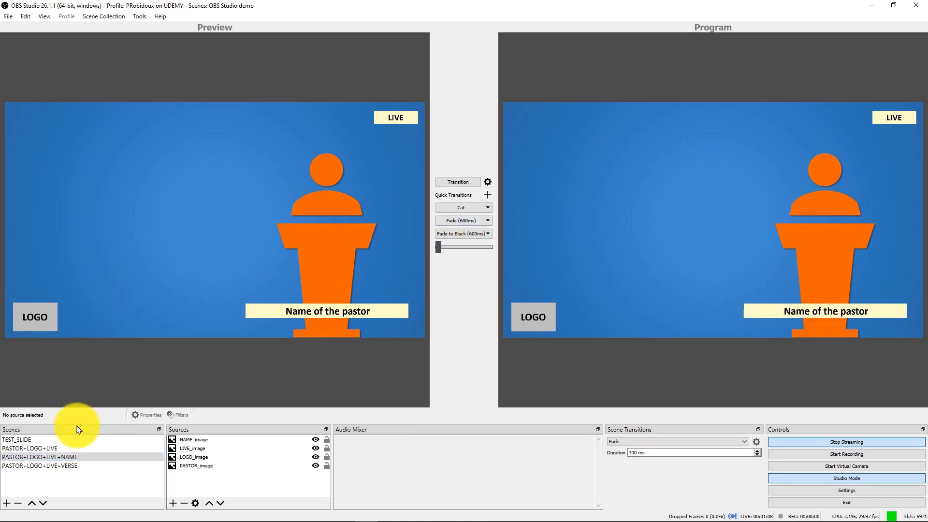
{"action": "left_click", "coordinate": [78, 448]}
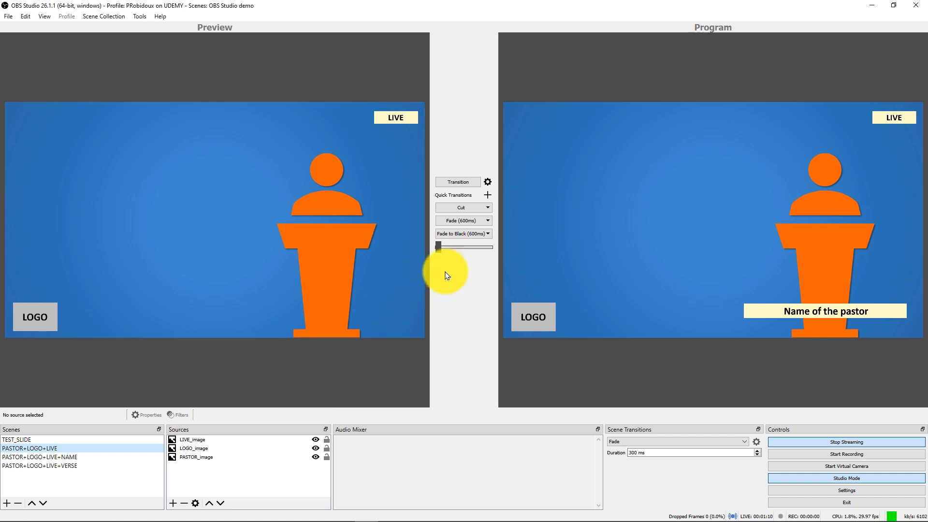
{"action": "left_click", "coordinate": [480, 223]}
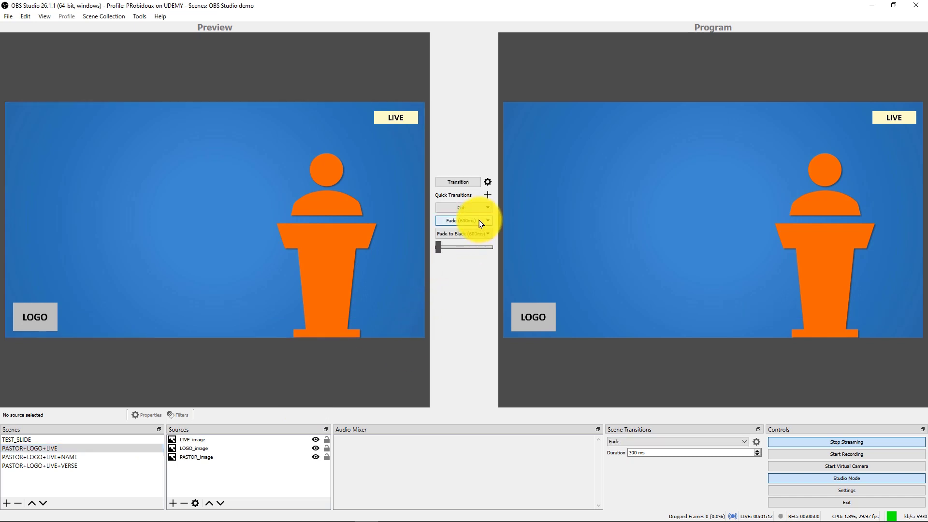
Fade the program to the PASTOR+LOGO+LIVE+VERSE scene and return to PASTOR+LOGO+LIVE with another fade
{"action": "left_click", "coordinate": [59, 467]}
{"action": "left_click", "coordinate": [454, 225]}
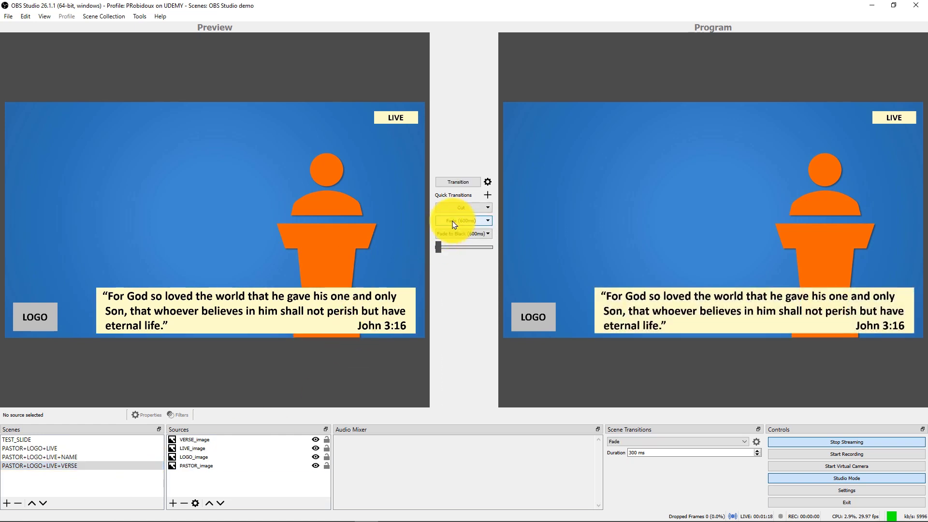
{"action": "left_click", "coordinate": [67, 449]}
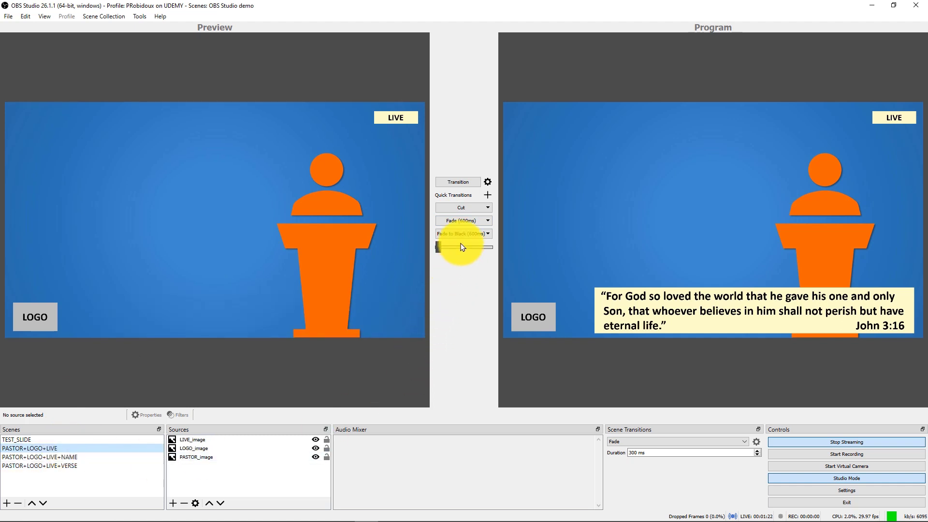
{"action": "left_click", "coordinate": [467, 222]}
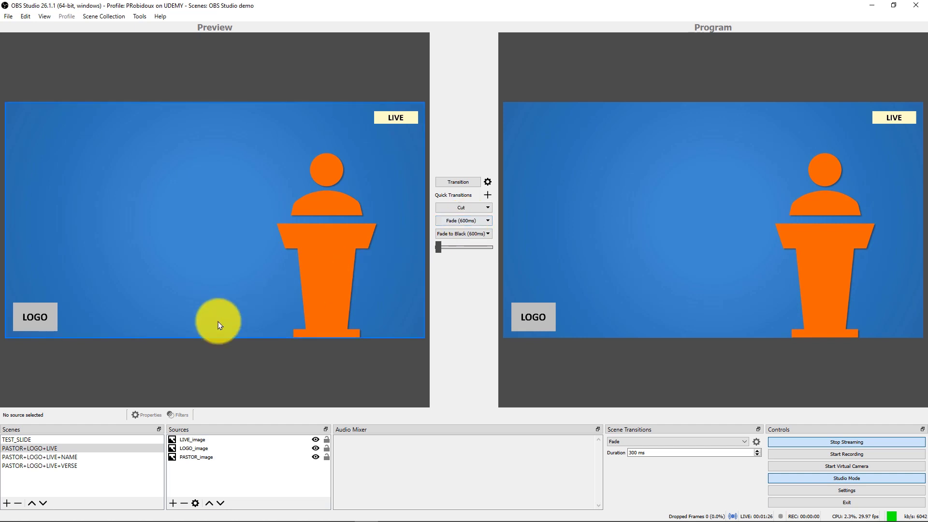
Cut the program output to the TEST_SLIDE scene and fade it to black
{"action": "left_click", "coordinate": [58, 439]}
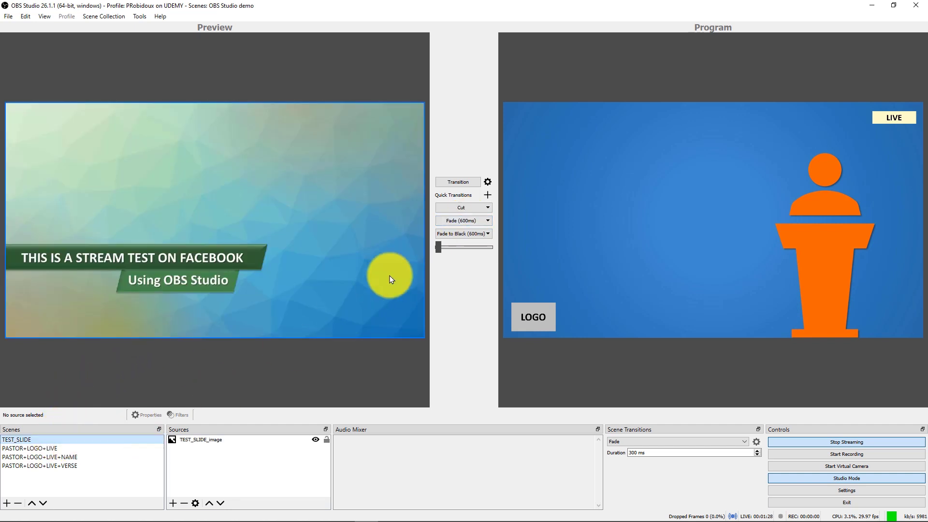
{"action": "left_click", "coordinate": [442, 208]}
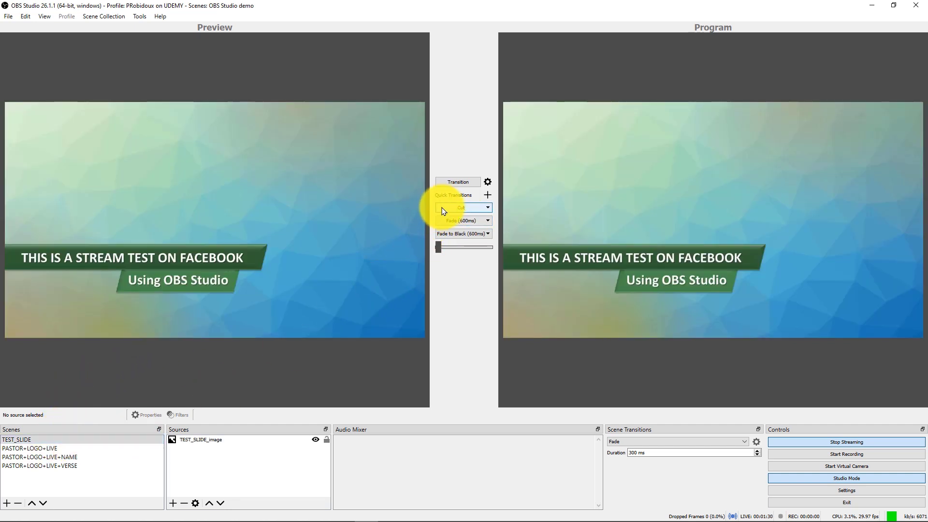
{"action": "left_click", "coordinate": [471, 235]}
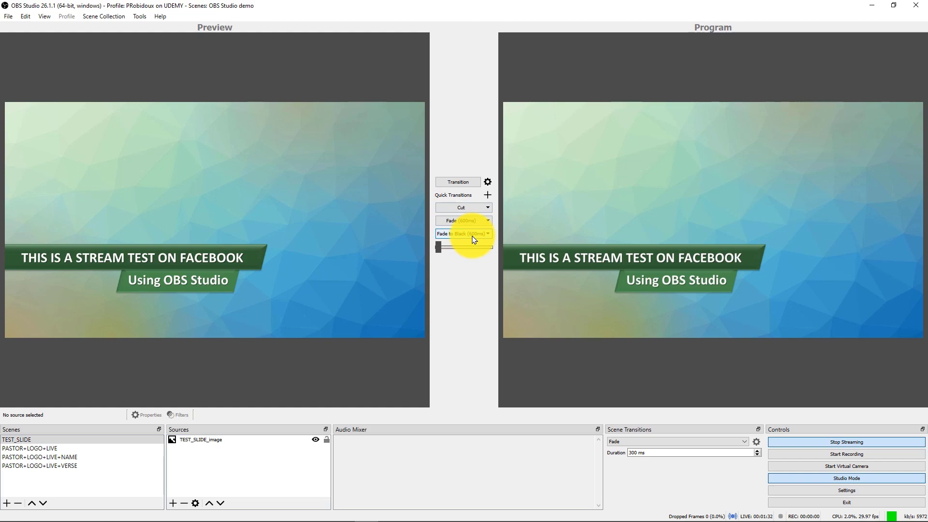